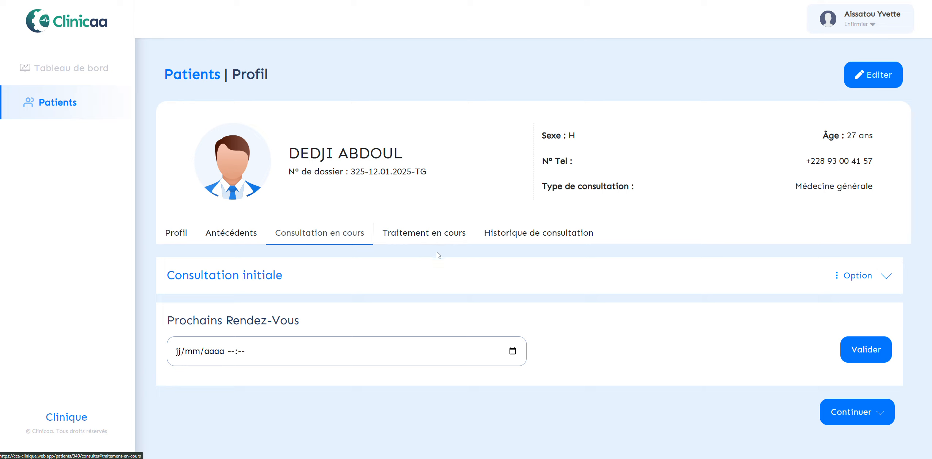
# - Open the patient's current treatment, expand the "Soins ambulatoires" protocol and review its prescribed medicines, consumables and procedures
pyautogui.click(435, 236)
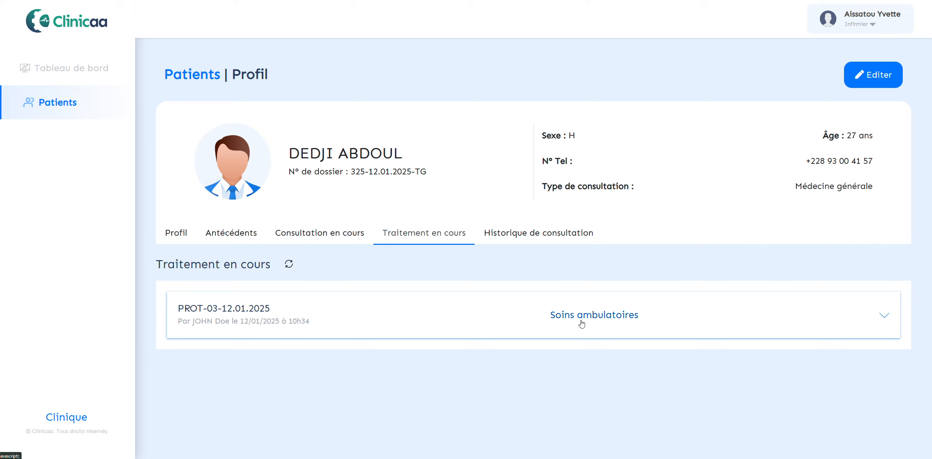
pyautogui.click(269, 310)
pyautogui.scroll(-8, 288, 313)
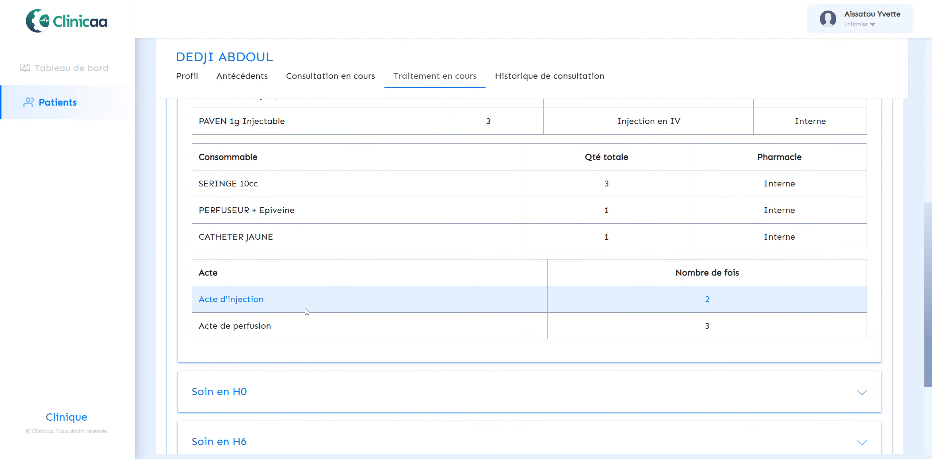
pyautogui.scroll(2, 304, 312)
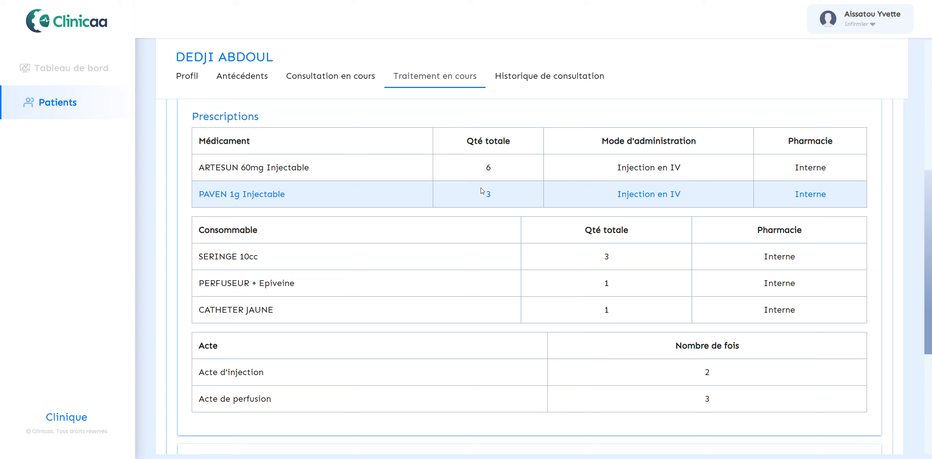
pyautogui.scroll(-1, 402, 314)
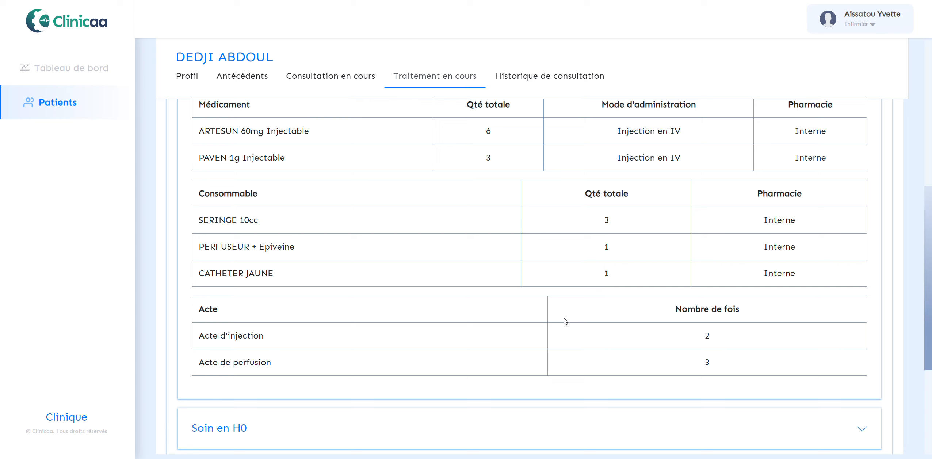
pyautogui.scroll(1, 565, 321)
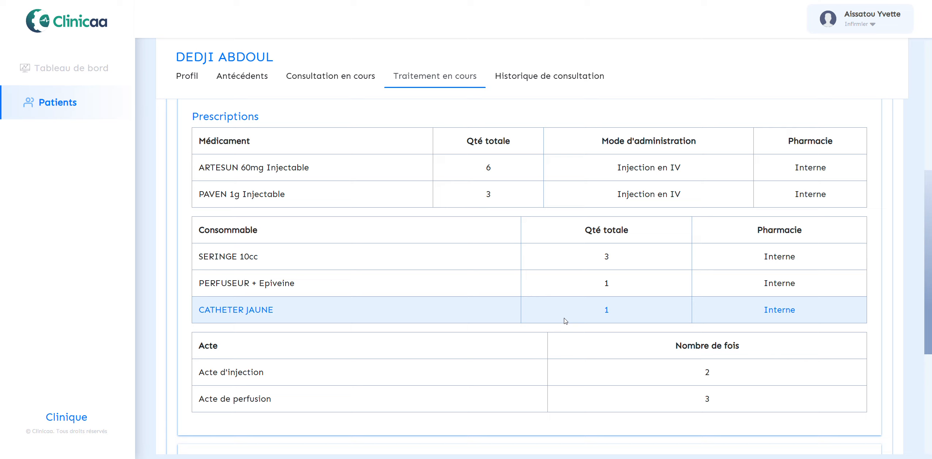
pyautogui.scroll(-5, 568, 314)
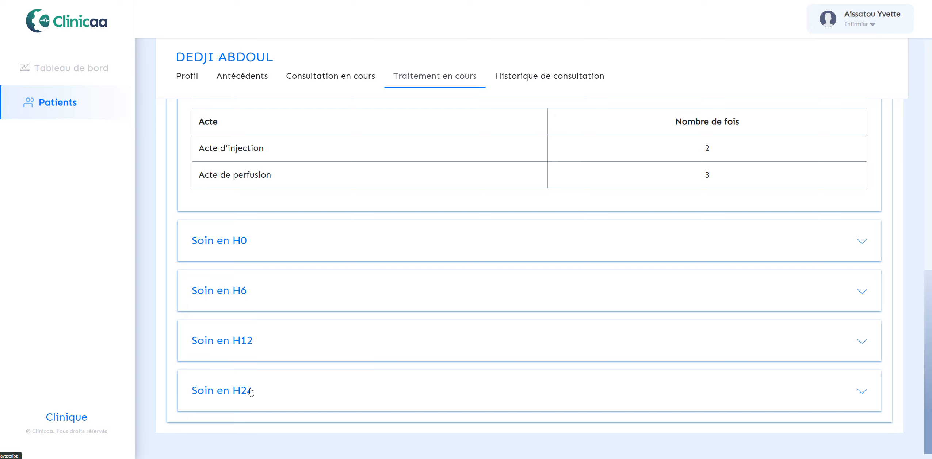
# - Expand "Soin en H0" and examine its care to be given, instructions, patient complaints and events
pyautogui.click(244, 244)
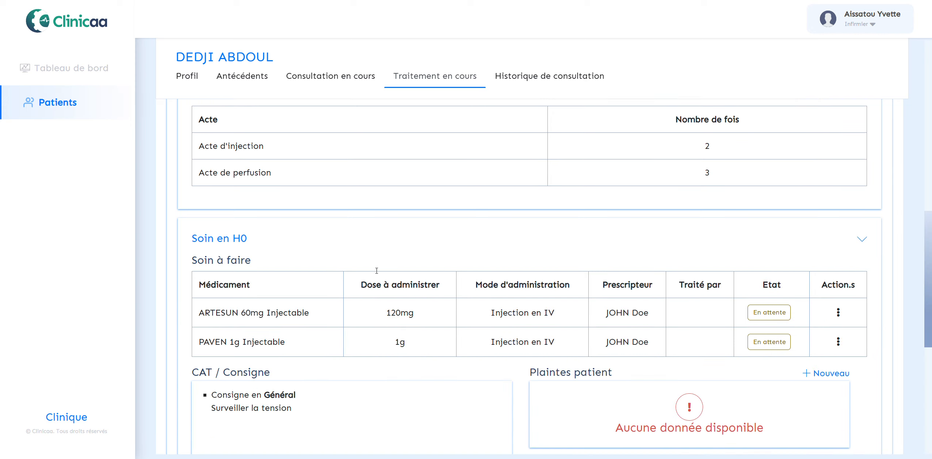
pyautogui.scroll(-5, 376, 273)
pyautogui.scroll(1, 380, 273)
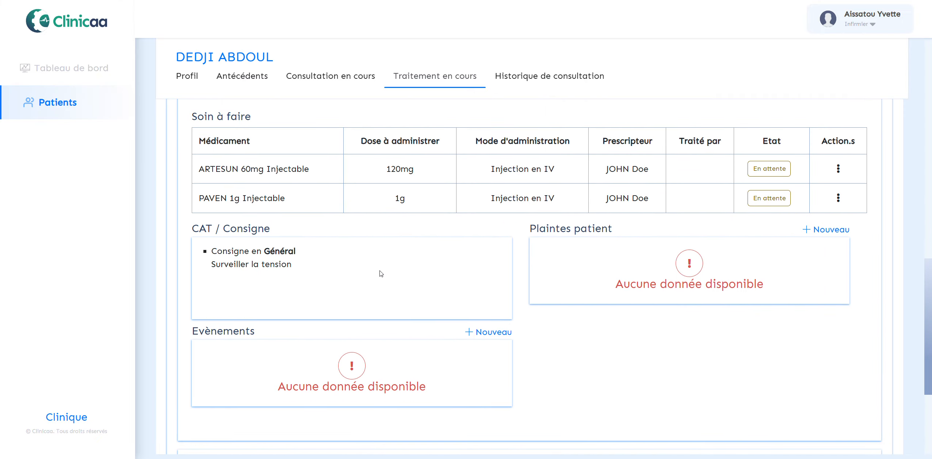
pyautogui.scroll(1, 381, 273)
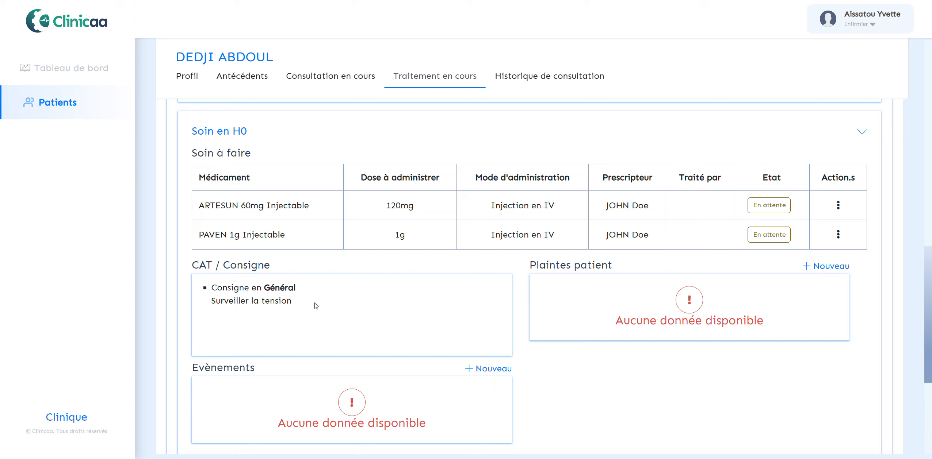
pyautogui.moveTo(291, 302); pyautogui.dragTo(210, 303)
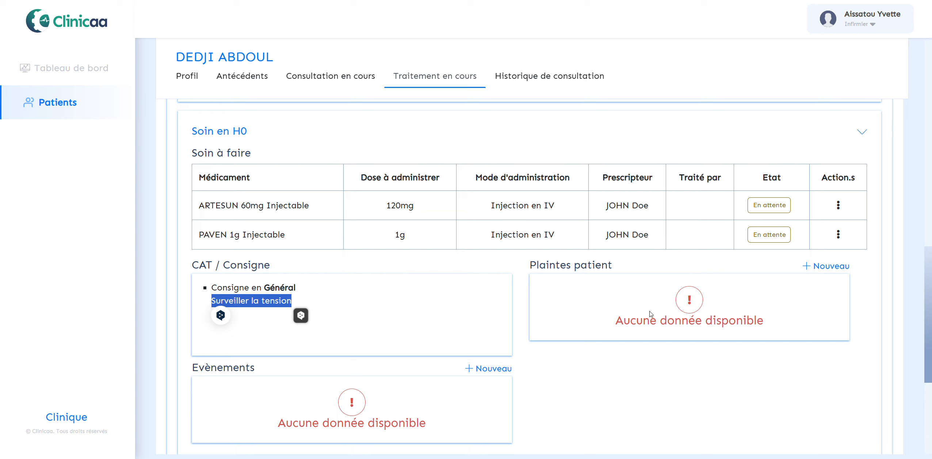
pyautogui.click(639, 297)
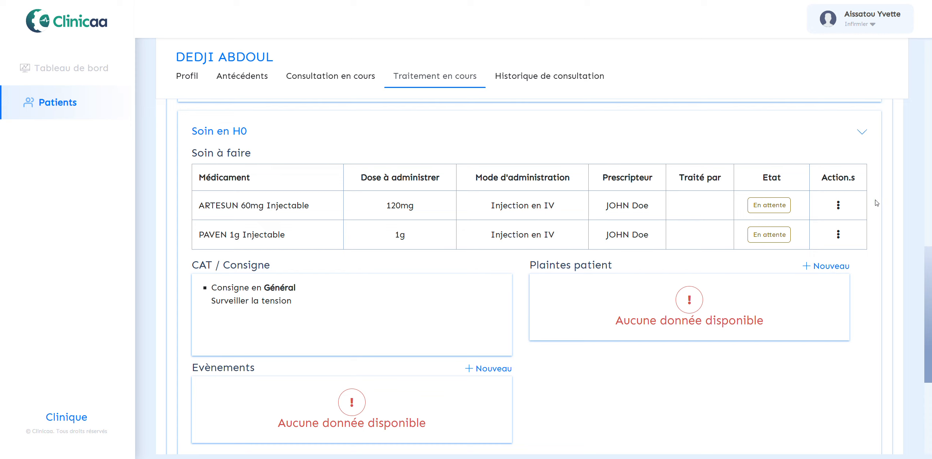
# - Start the ARTESUN 60mg Injectable care in "Soin en H0" and confirm the start
pyautogui.click(838, 205)
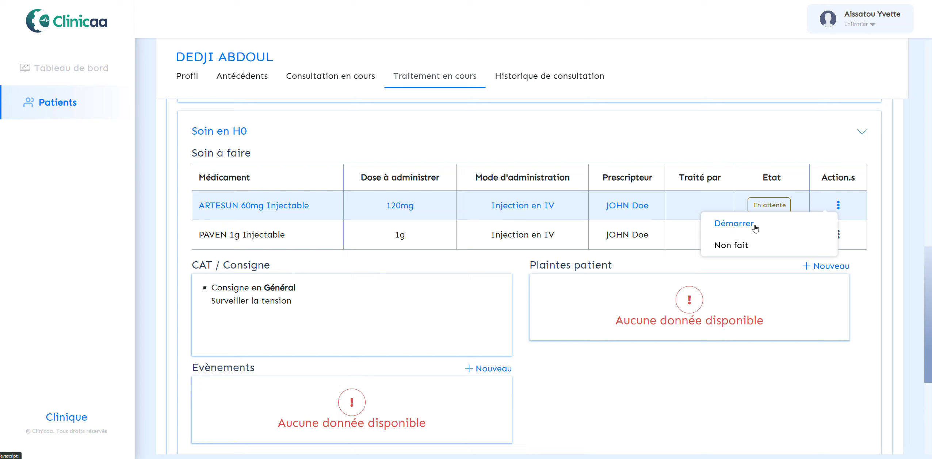
pyautogui.click(752, 375)
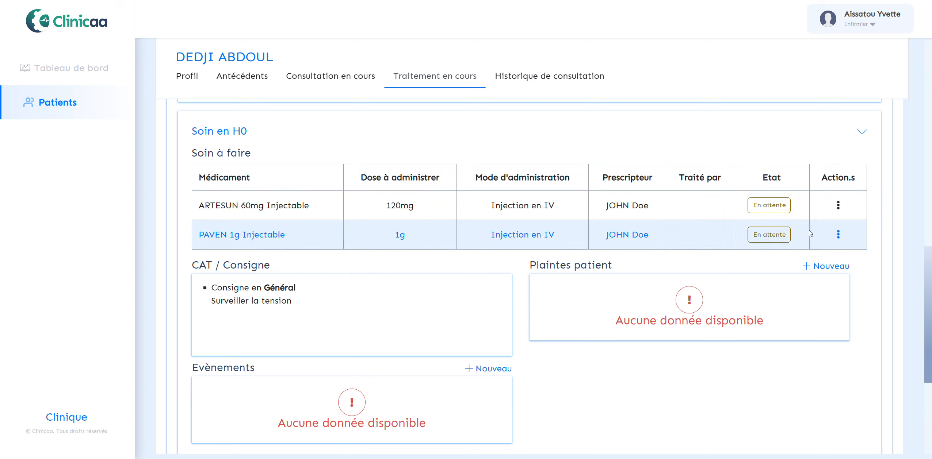
pyautogui.click(839, 208)
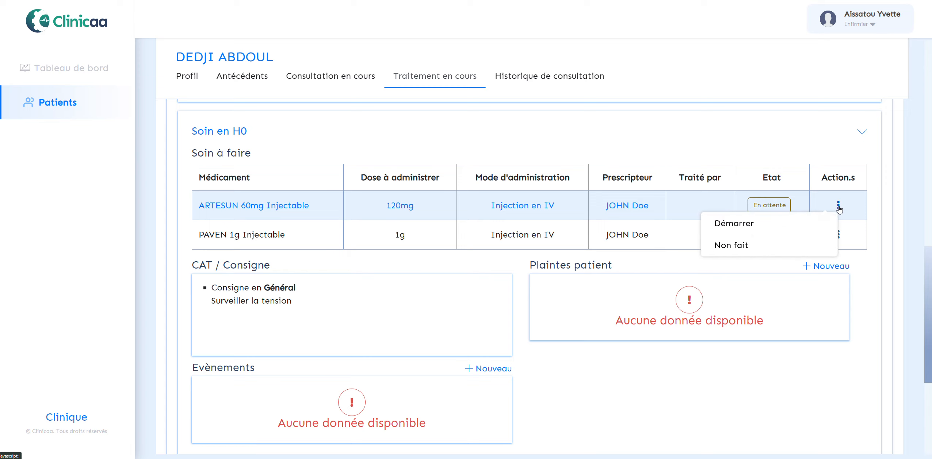
pyautogui.click(732, 224)
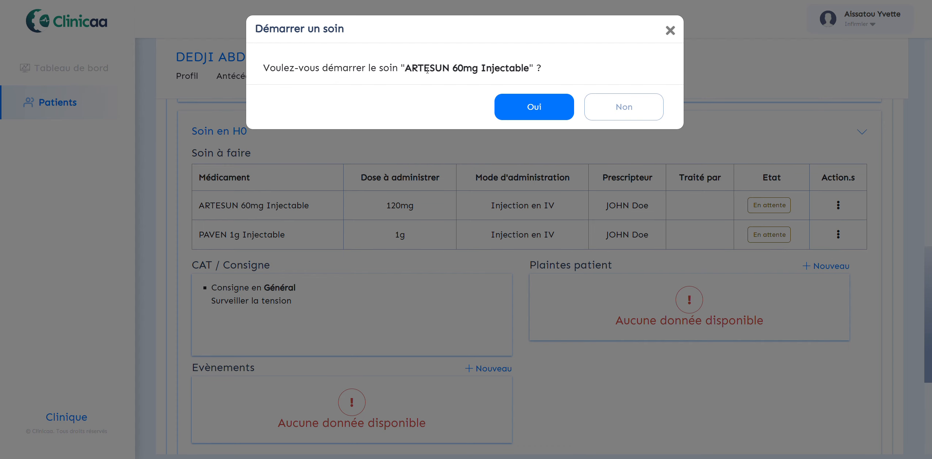
pyautogui.click(525, 108)
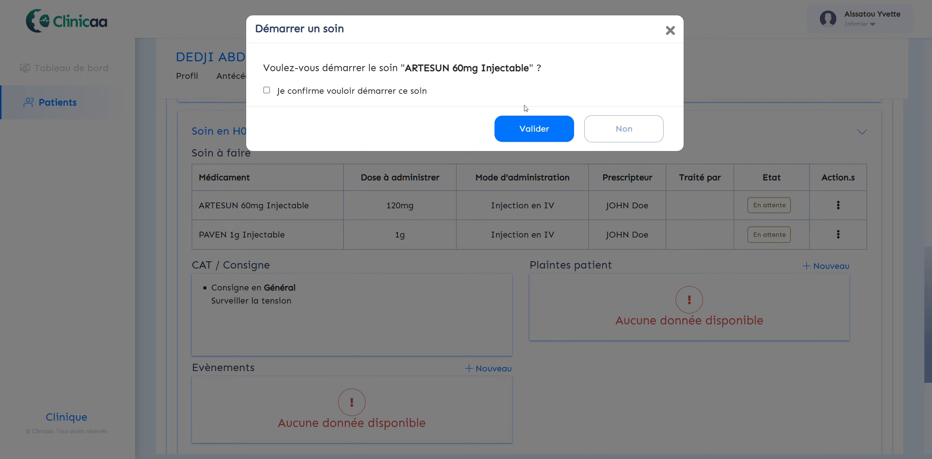
pyautogui.click(316, 92)
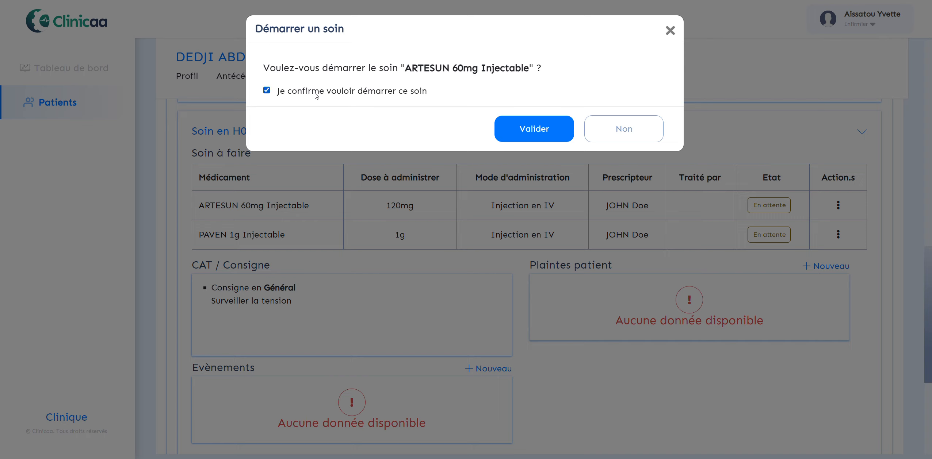
pyautogui.click(538, 135)
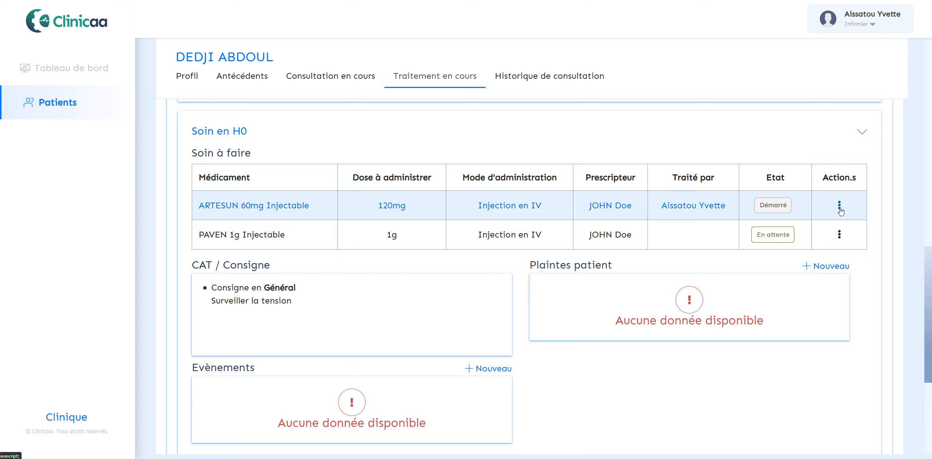
# - Interrupt the H0 ARTESUN 60mg Injectable care with the justification "Le patient fait une crise vagale", confirm it, and check the recorded justification
pyautogui.click(840, 208)
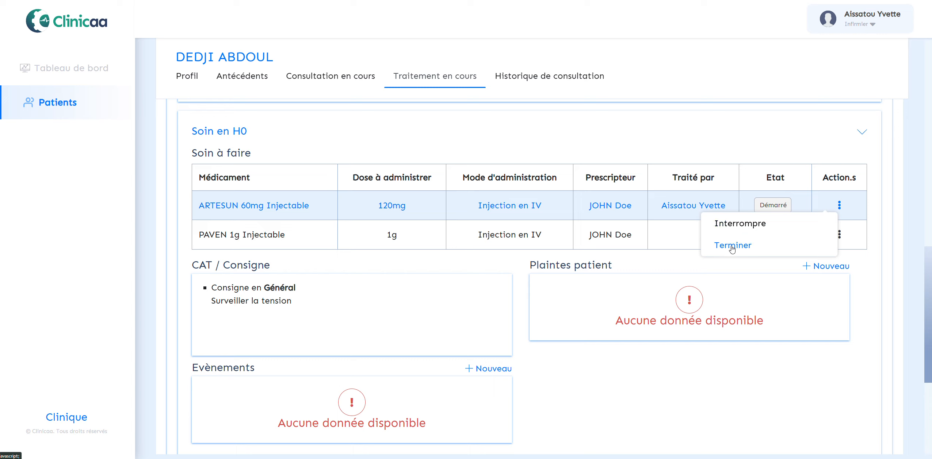
pyautogui.click(735, 221)
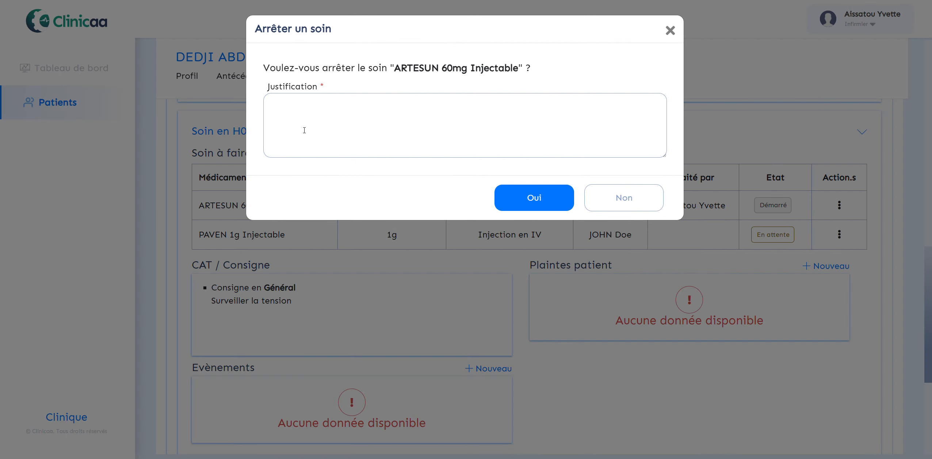
pyautogui.click(304, 131)
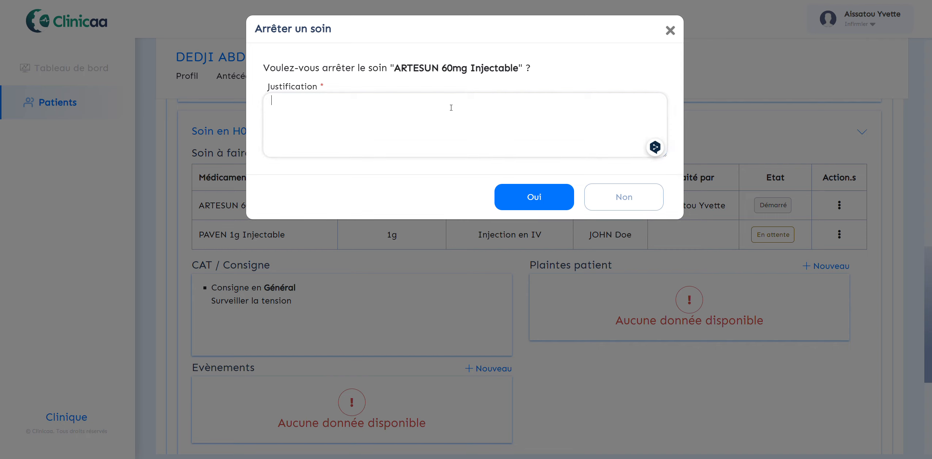
pyautogui.write('Ler pati')
pyautogui.press('BackSpace')
pyautogui.press('BackSpace')
pyautogui.press('BackSpace')
pyautogui.press('BackSpace')
pyautogui.write('patient a')
pyautogui.press('BackSpace')
pyautogui.write('fait une crise vaga')
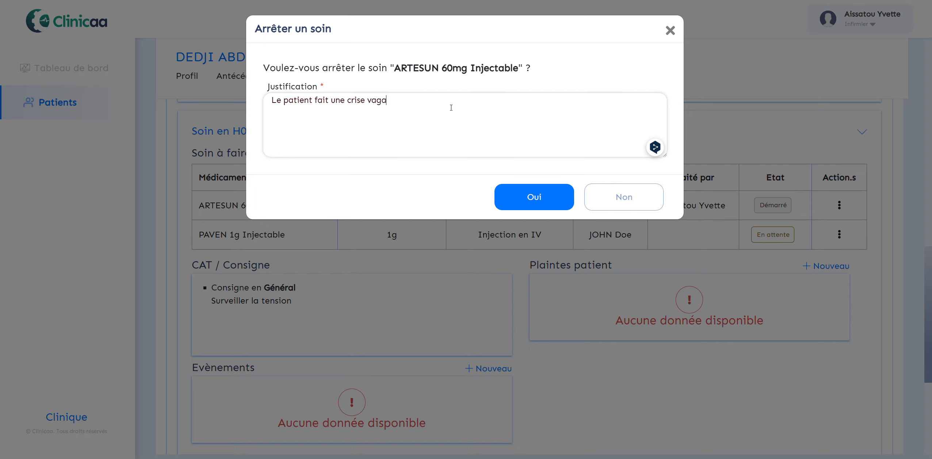
pyautogui.write('le')
pyautogui.click(558, 195)
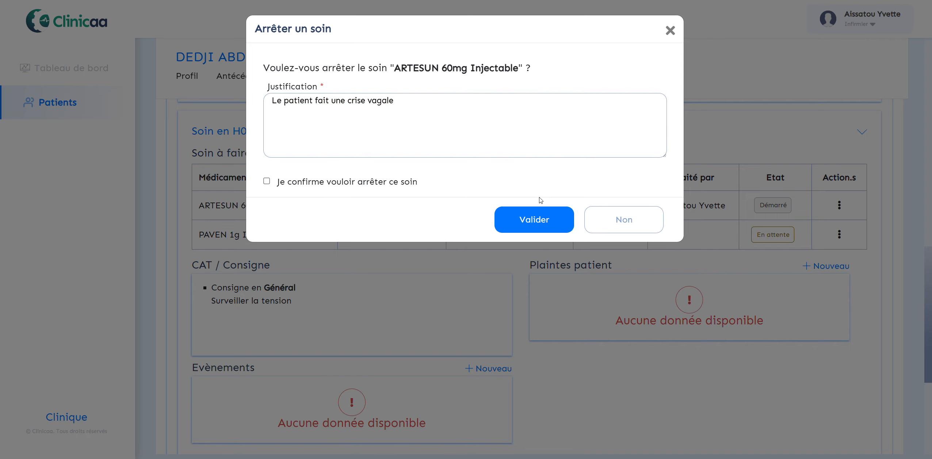
pyautogui.click(339, 183)
pyautogui.click(545, 227)
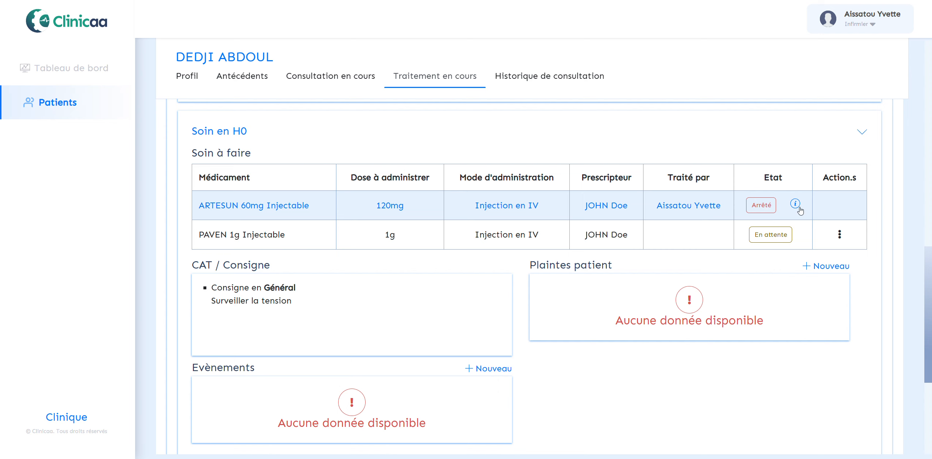
pyautogui.click(795, 204)
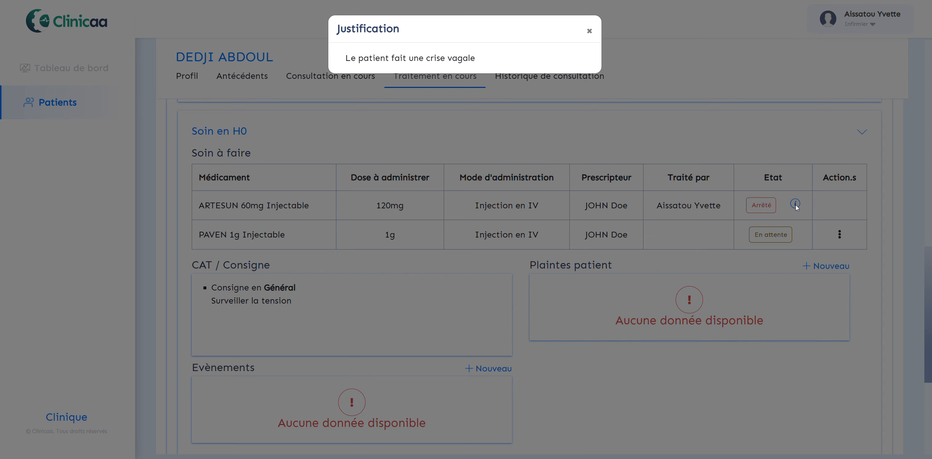
pyautogui.click(805, 310)
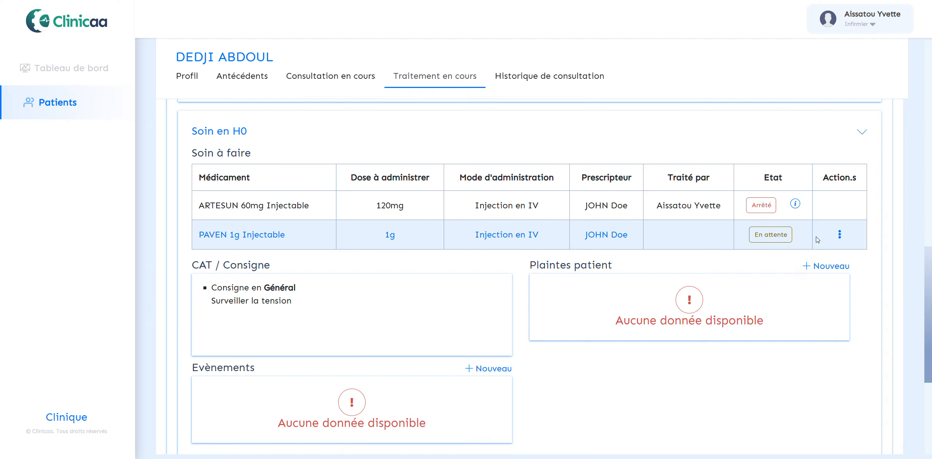
# - Start the PAVEN 1g Injectable care in "Soin en H0" and confirm the start
pyautogui.click(839, 235)
pyautogui.click(736, 252)
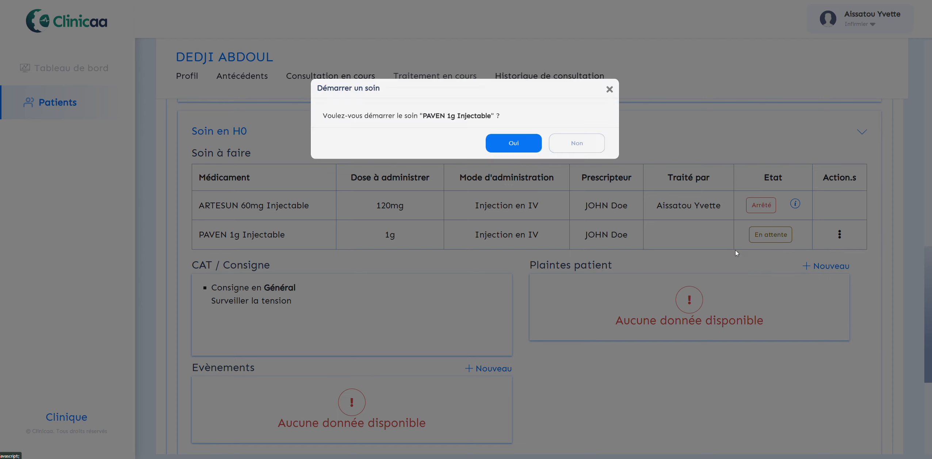
pyautogui.click(522, 108)
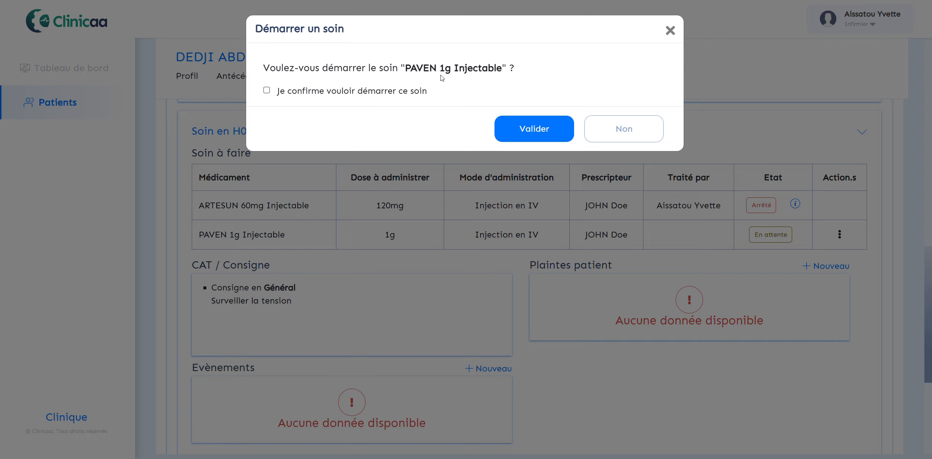
pyautogui.click(266, 90)
pyautogui.click(532, 127)
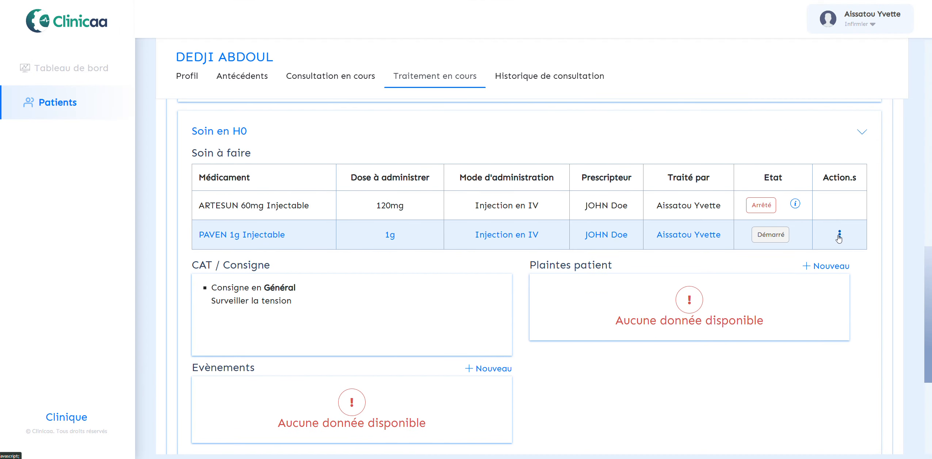
# - Mark the started PAVEN 1g Injectable care in "Soin en H0" as finished and confirm it
pyautogui.click(839, 235)
pyautogui.click(730, 274)
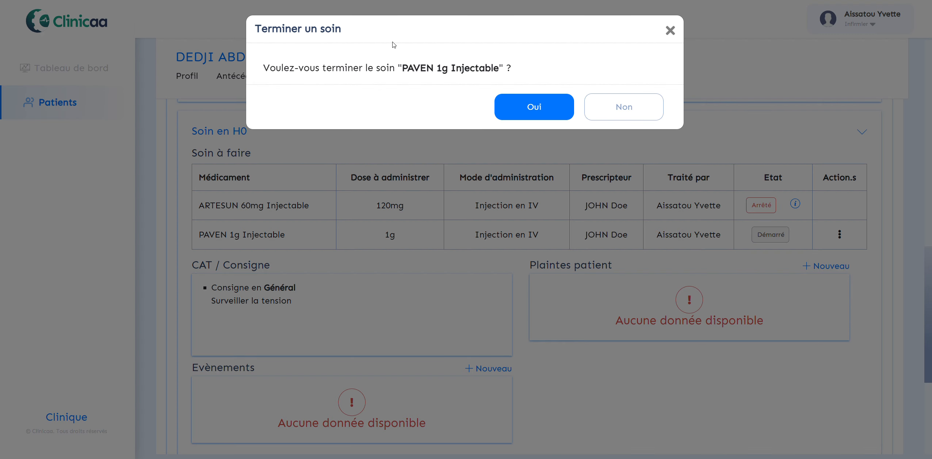
pyautogui.click(527, 111)
pyautogui.click(406, 92)
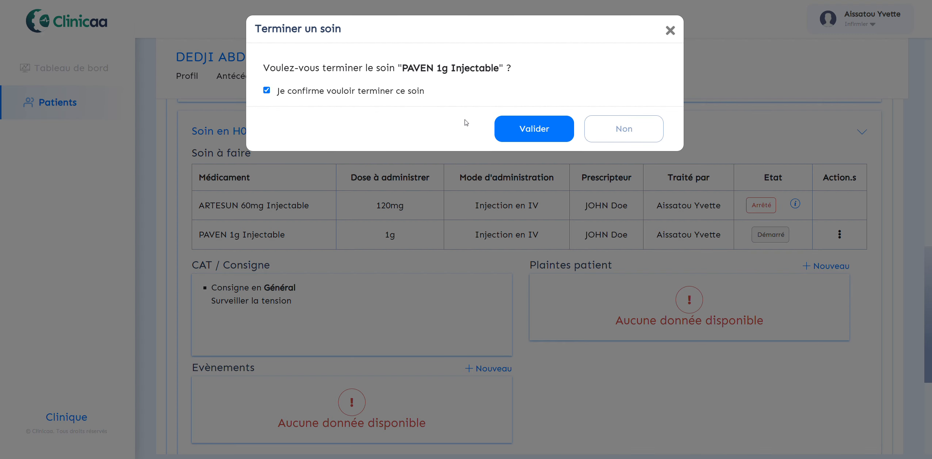
pyautogui.click(526, 129)
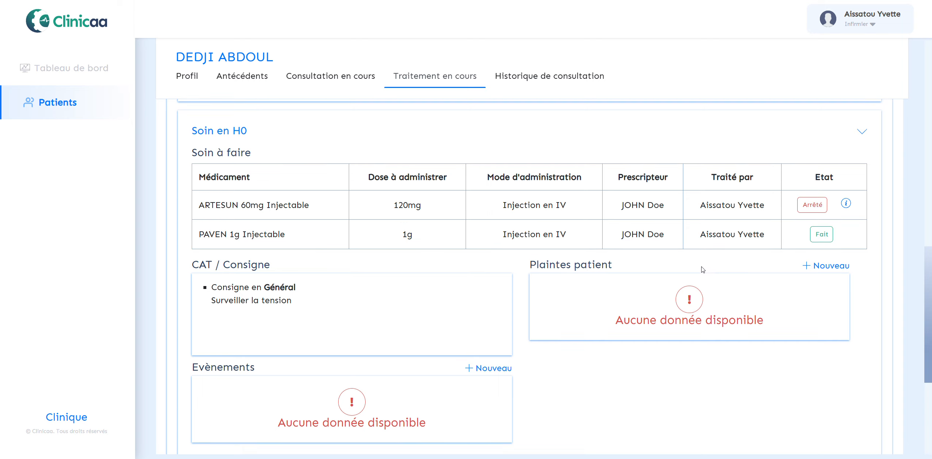
# - Expand the H6, H12 and H24 care sections and examine their planned medicines and instructions
pyautogui.scroll(-5, 684, 264)
pyautogui.click(245, 291)
pyautogui.scroll(-7, 245, 291)
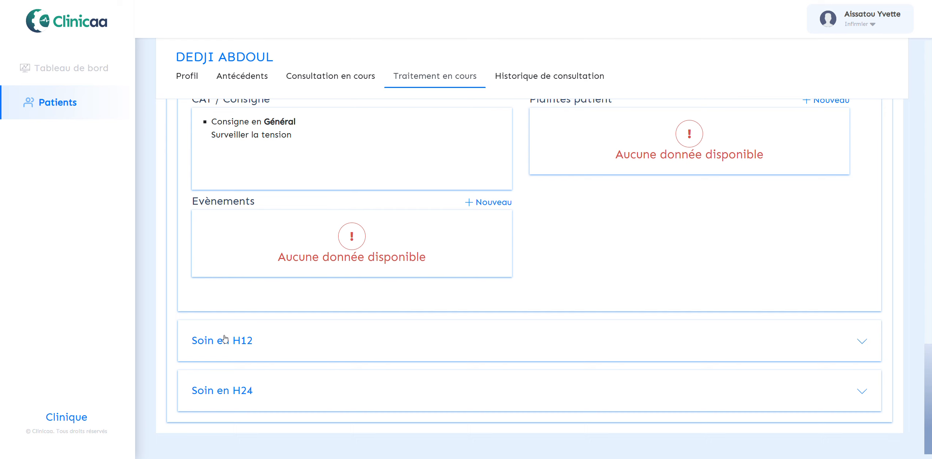
pyautogui.click(224, 340)
pyautogui.scroll(-8, 316, 276)
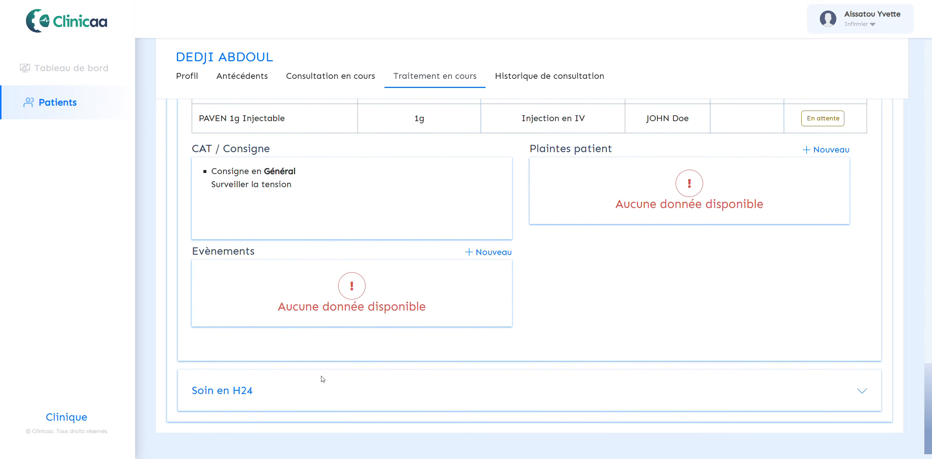
pyautogui.click(219, 391)
pyautogui.scroll(-5, 307, 333)
pyautogui.scroll(-2, 310, 331)
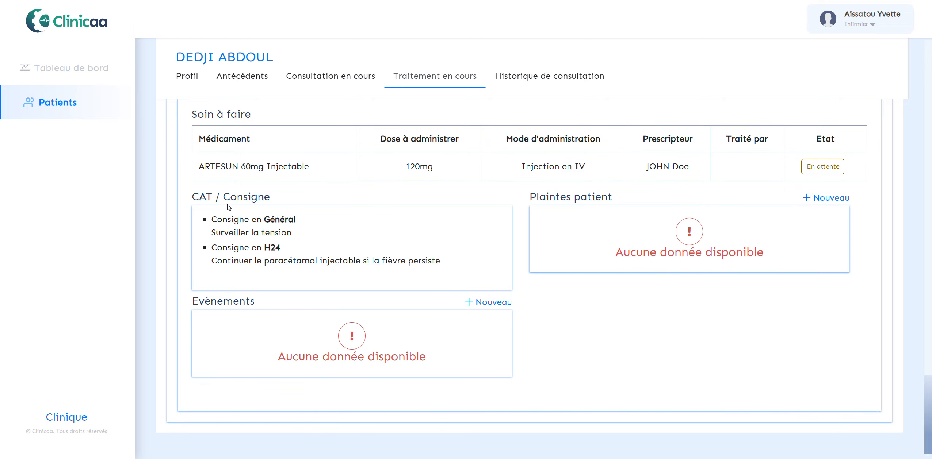
# - Read the general and H24 instructions listed under "CAT / Consigne" in the "Soin en H24" section
pyautogui.scroll(1, 271, 218)
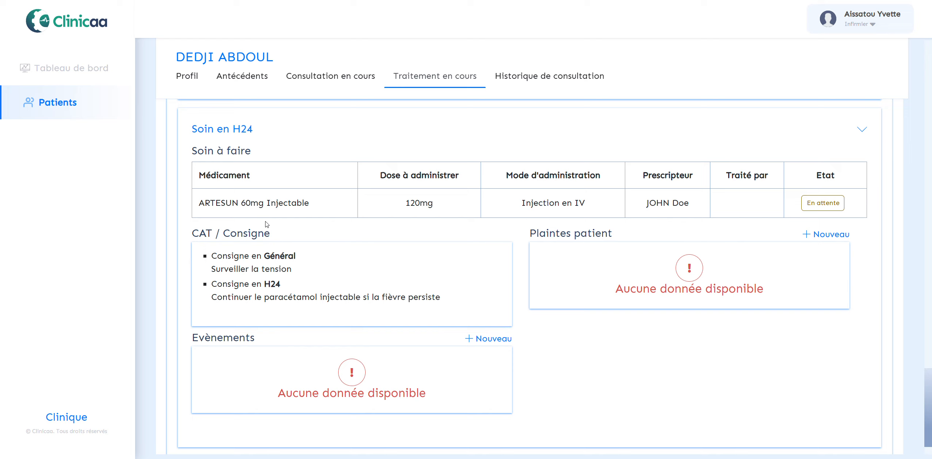
pyautogui.scroll(-1, 271, 218)
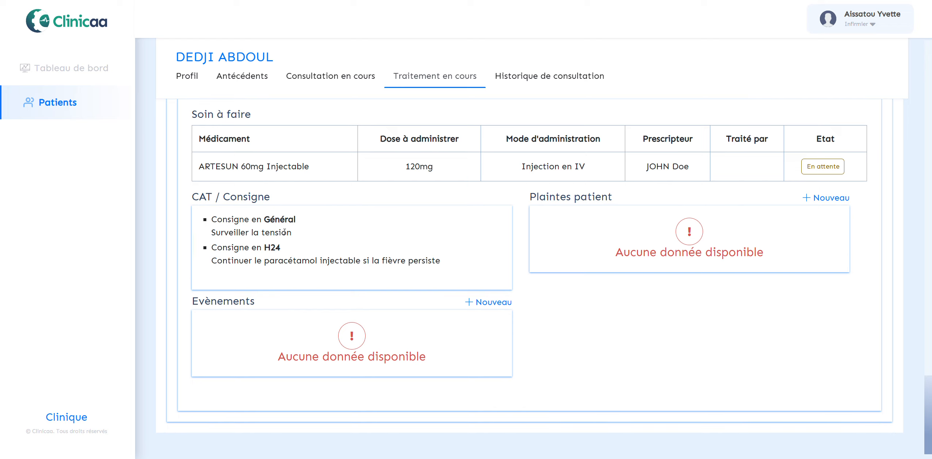
pyautogui.moveTo(298, 232); pyautogui.dragTo(286, 233)
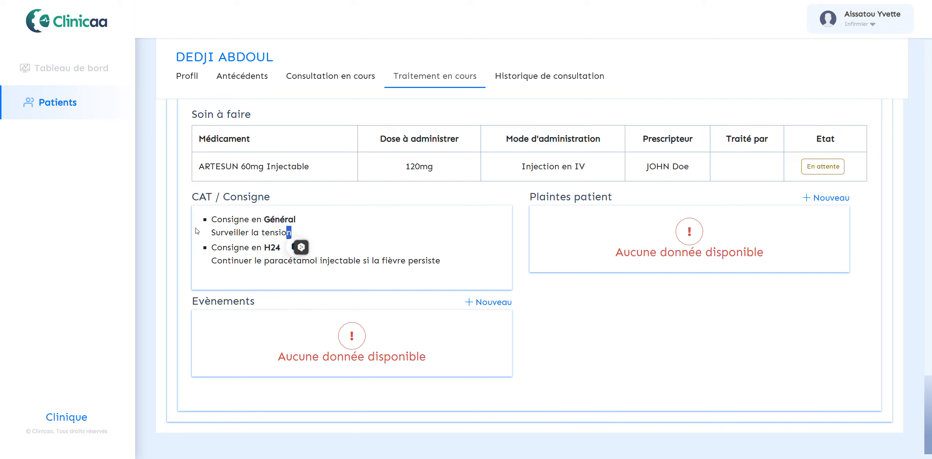
pyautogui.click(217, 233)
pyautogui.moveTo(216, 259); pyautogui.dragTo(291, 262)
pyautogui.moveTo(309, 262); pyautogui.dragTo(401, 264)
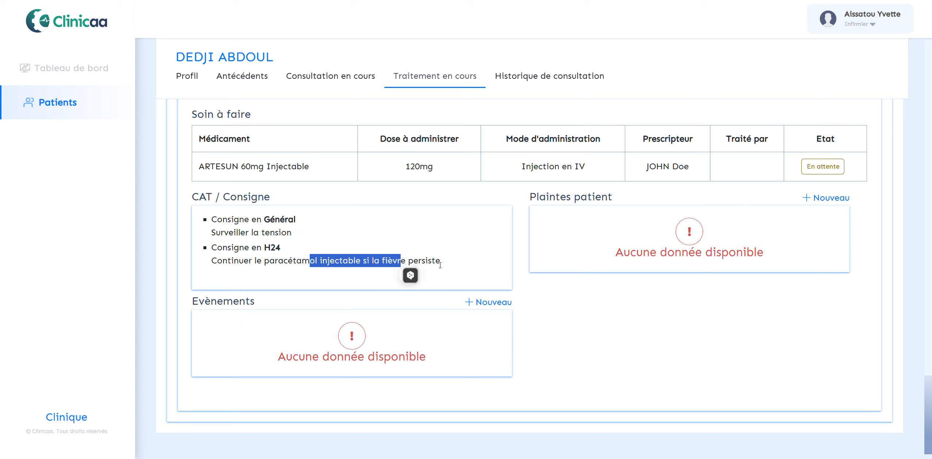
pyautogui.click(463, 257)
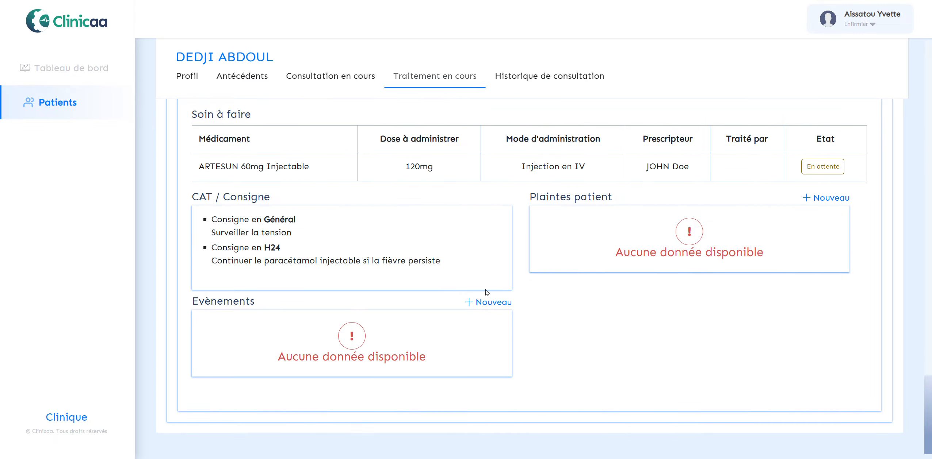
# - Leave the patient's current treatment record and return to the "Tableau de bord" page
pyautogui.scroll(2, 486, 292)
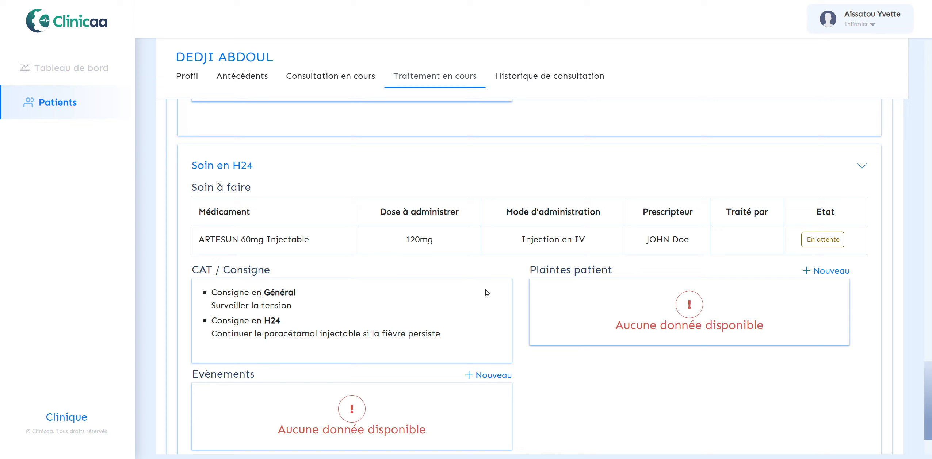
pyautogui.scroll(3, 487, 293)
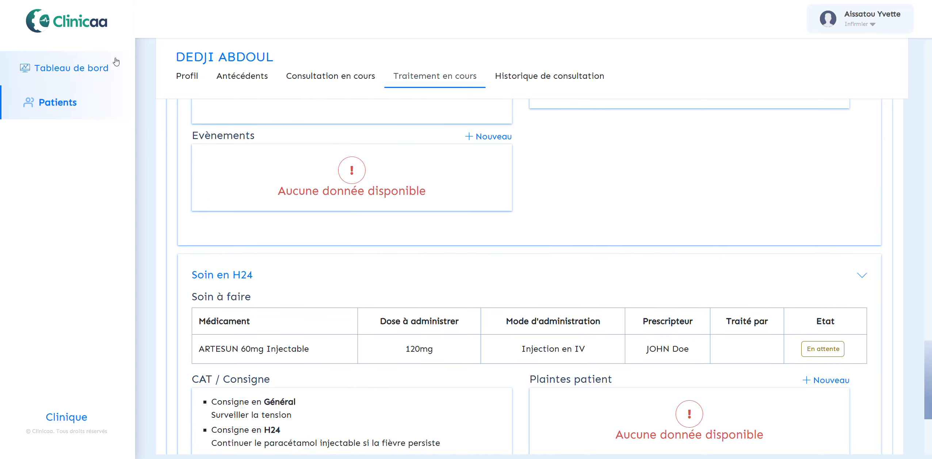
pyautogui.click(77, 70)
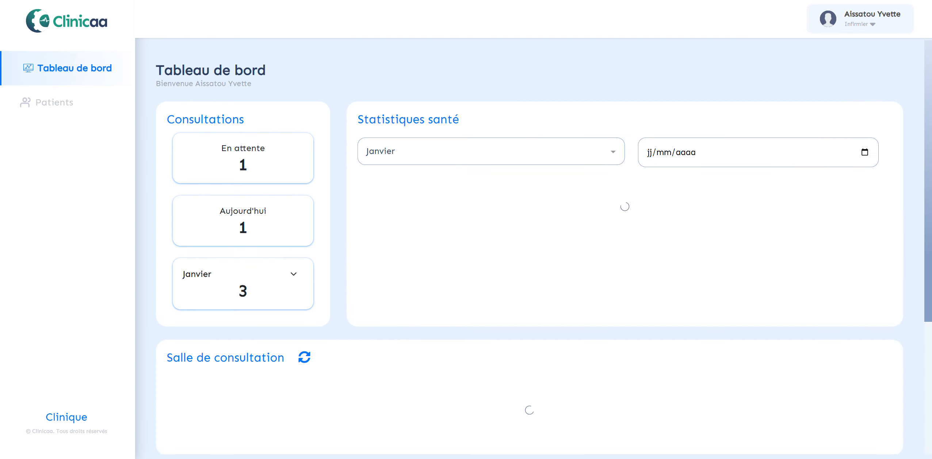